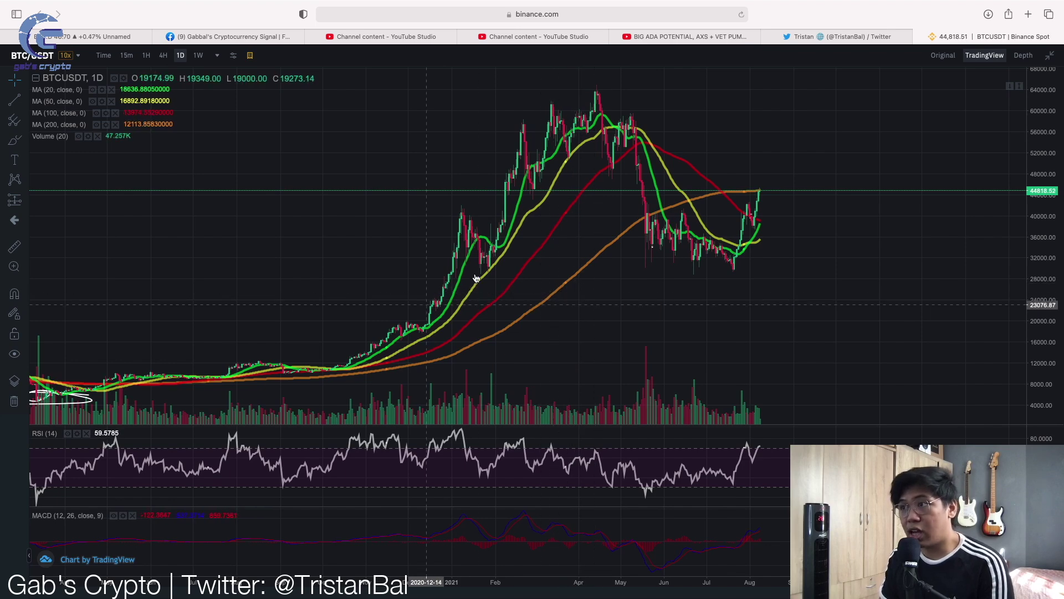
Step: Put the daily chart's price axis on log scale, review older ellipses, then zoom back to recent candles
{"action": "scroll", "coordinate": [513, 282], "scroll_direction": "down", "scroll_amount": 2}
{"action": "key", "text": "alt+l"}
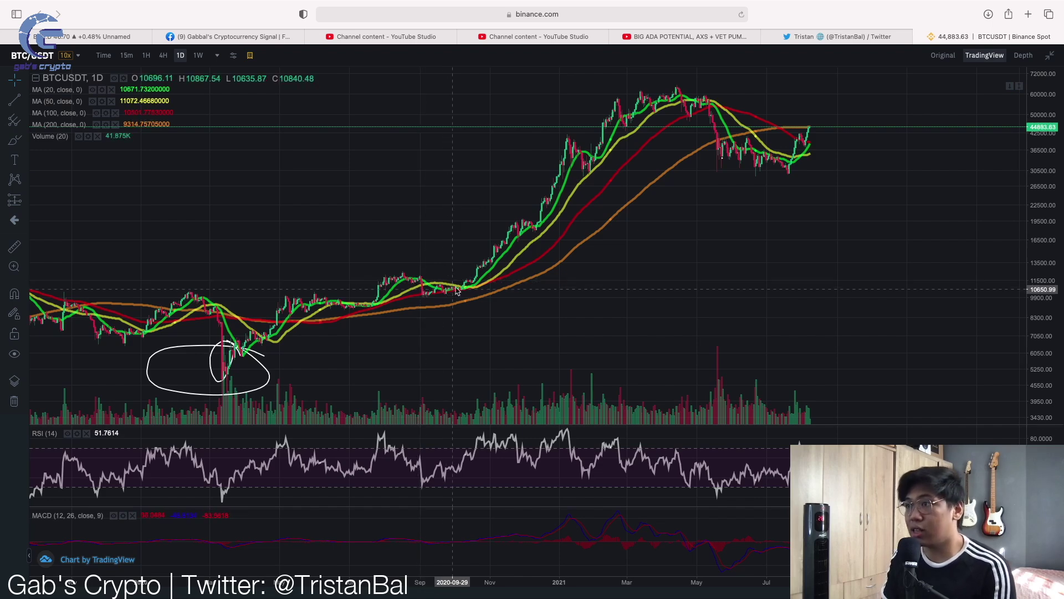
{"action": "scroll", "coordinate": [565, 252], "scroll_direction": "up", "scroll_amount": 5}
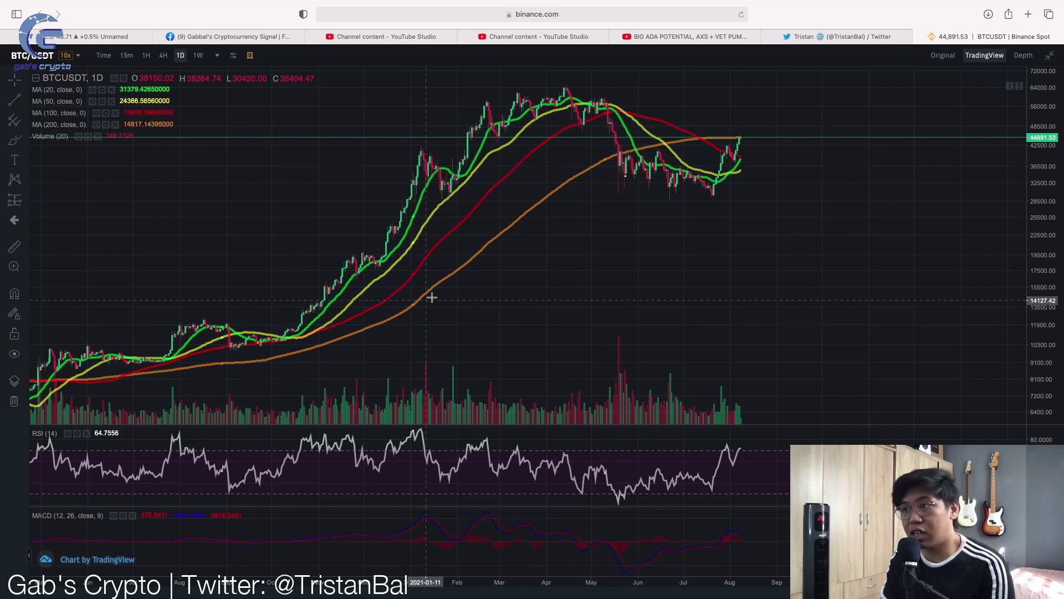
{"action": "scroll", "coordinate": [455, 291], "scroll_direction": "left", "scroll_amount": 5}
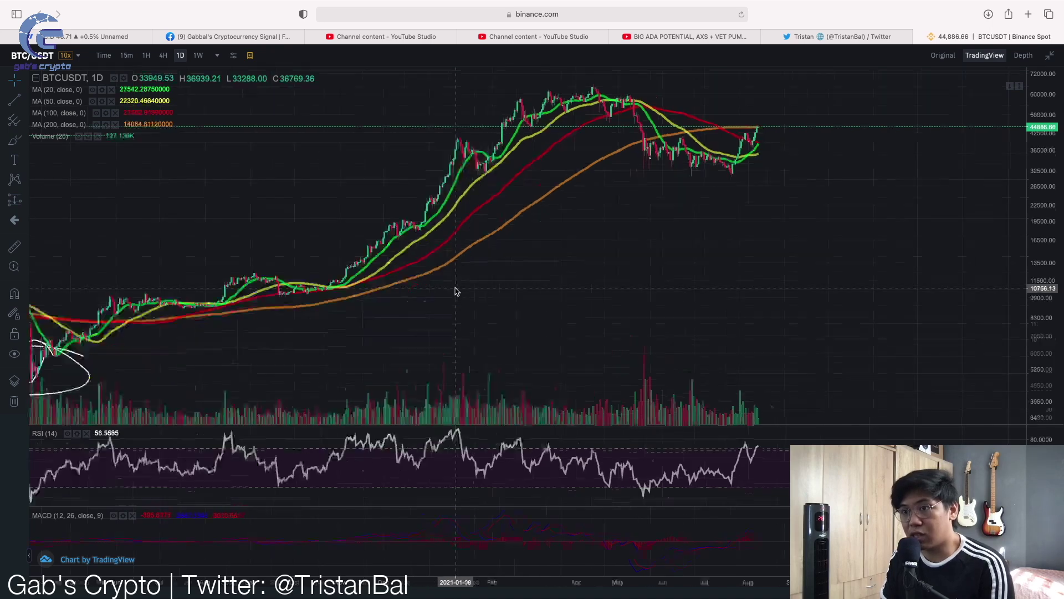
{"action": "scroll", "coordinate": [455, 291], "scroll_direction": "left", "scroll_amount": 10}
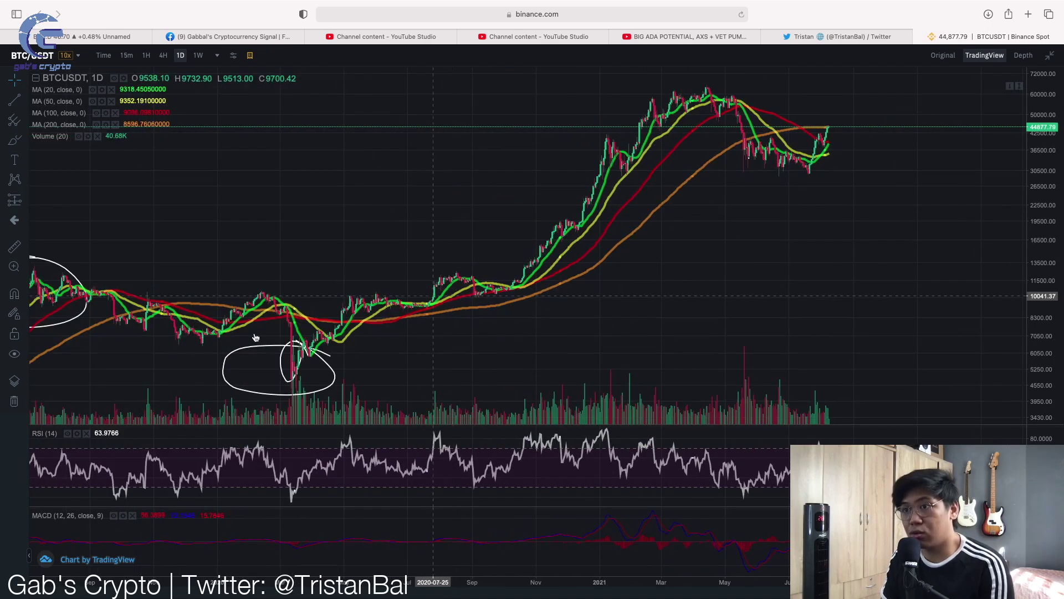
{"action": "scroll", "coordinate": [367, 258], "scroll_direction": "up", "scroll_amount": 4}
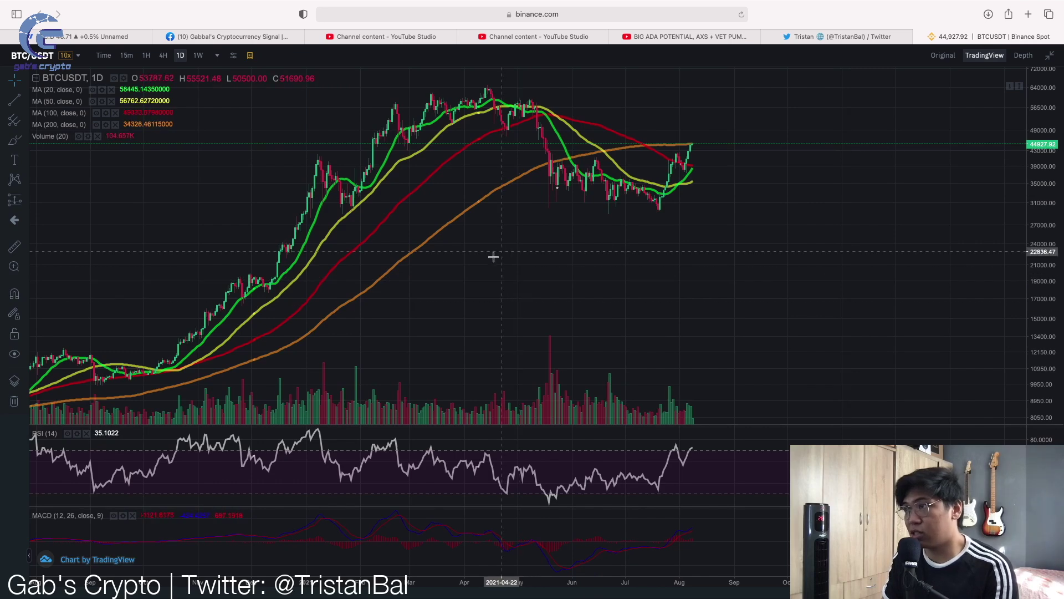
{"action": "scroll", "coordinate": [458, 221], "scroll_direction": "up", "scroll_amount": 1}
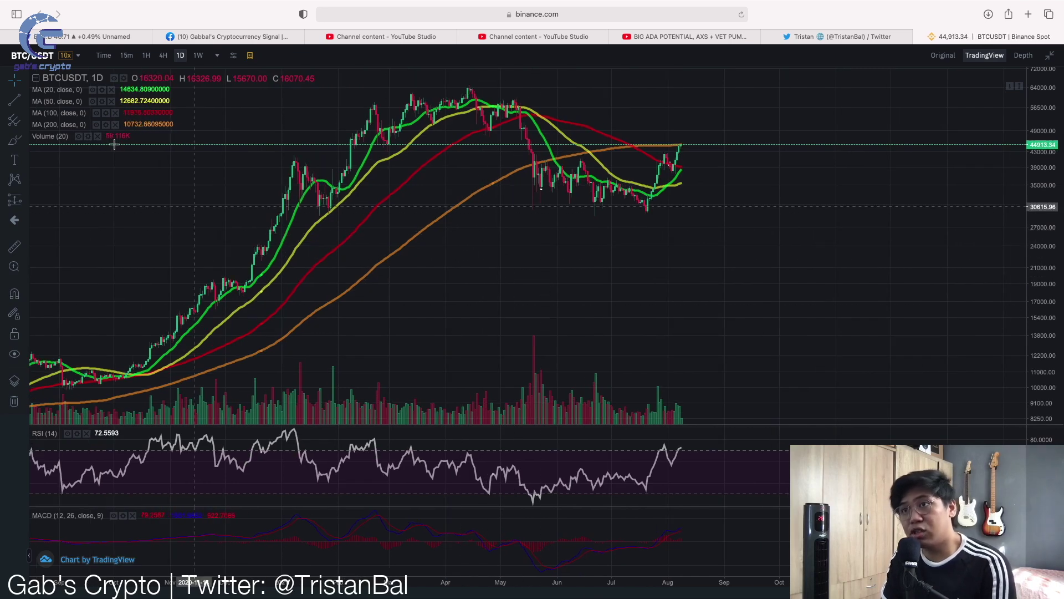
Step: Hide the MA200, MA50 and MA100 lines, leaving only the green 20-period MA
{"action": "left_click", "coordinate": [96, 125]}
{"action": "left_click", "coordinate": [92, 101]}
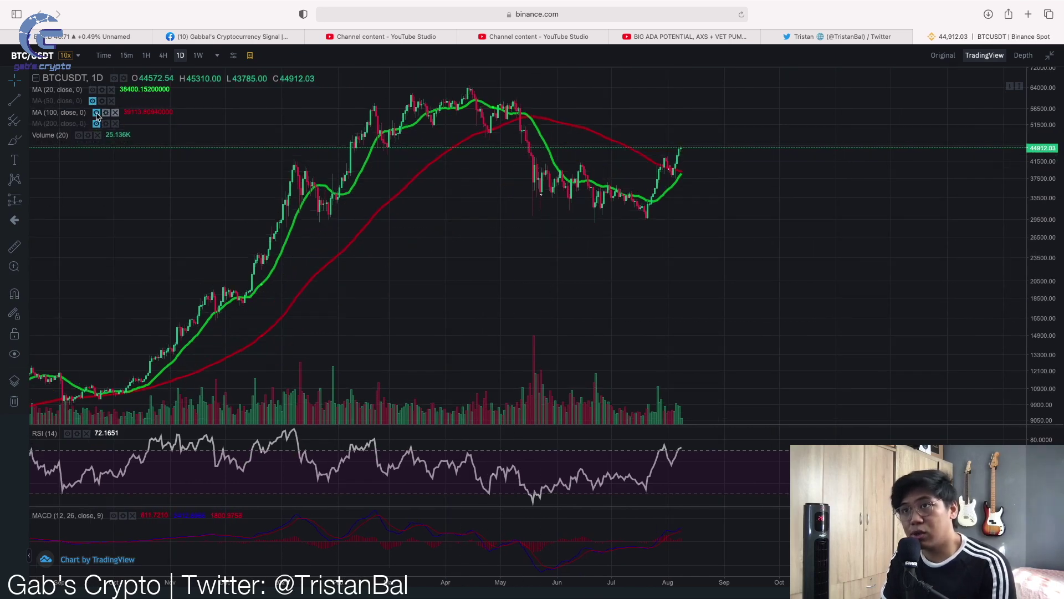
{"action": "left_click", "coordinate": [97, 113]}
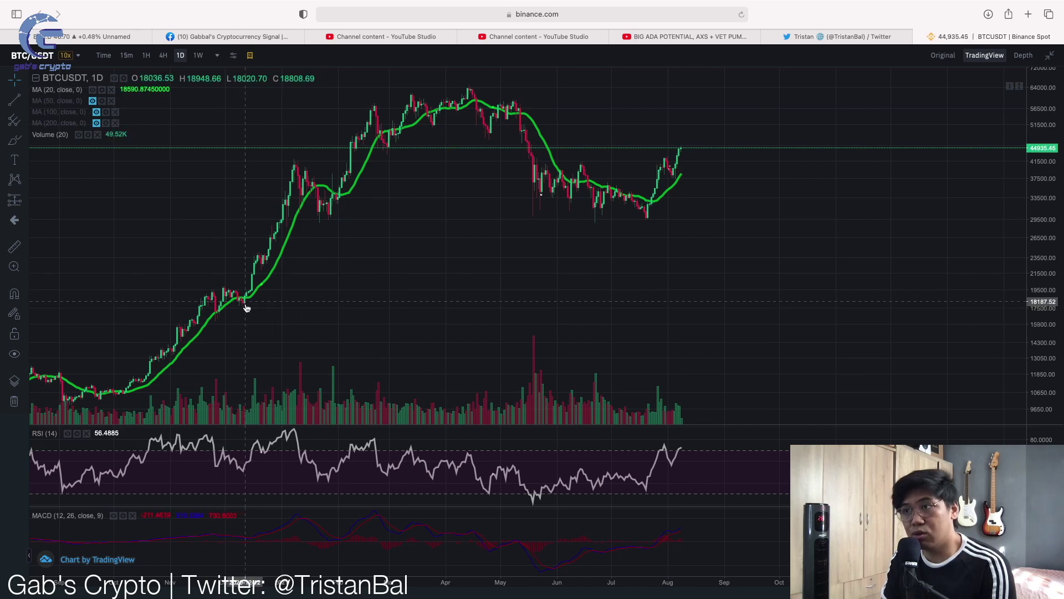
Step: Brush circles around the dip, steep rally, pullback and February-high rally along MA20, then switch to 1H
{"action": "left_click_drag", "start_coordinate": [281, 305], "coordinate": [364, 297]}
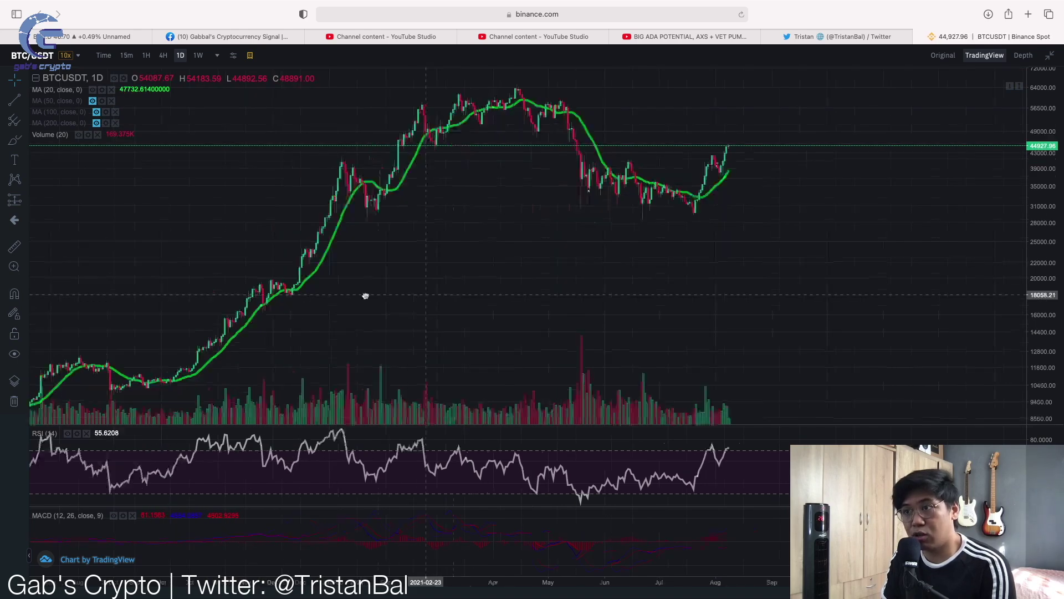
{"action": "left_click", "coordinate": [15, 141]}
{"action": "left_click_drag", "start_coordinate": [300, 294], "coordinate": [322, 290]}
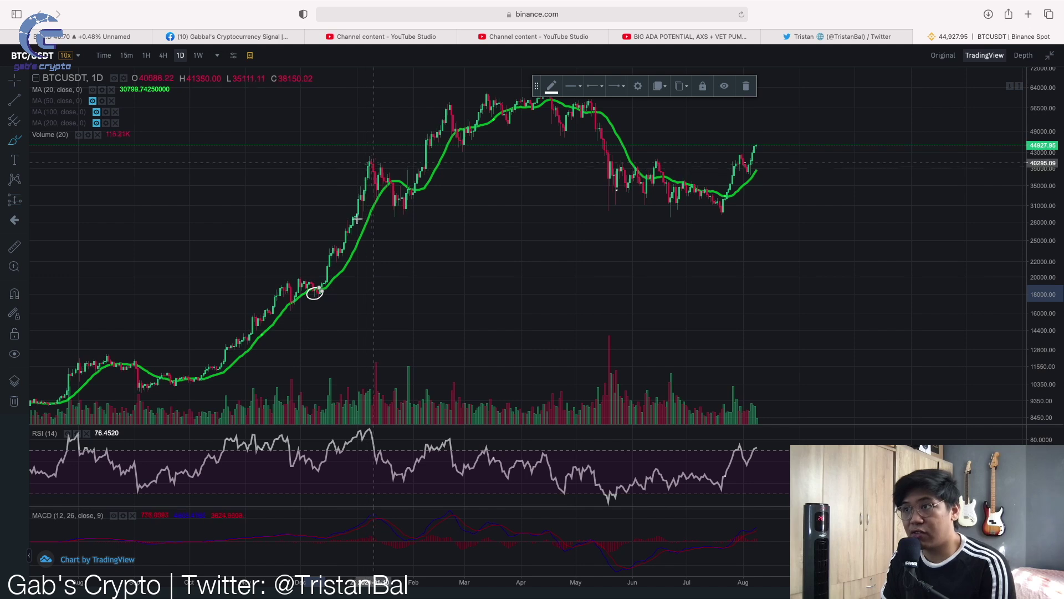
{"action": "mouse_move", "coordinate": [380, 153]}
{"action": "left_mouse_down"}
{"action": "mouse_move", "coordinate": [336, 268]}
{"action": "mouse_move", "coordinate": [365, 232]}
{"action": "mouse_move", "coordinate": [380, 158]}
{"action": "left_mouse_up"}
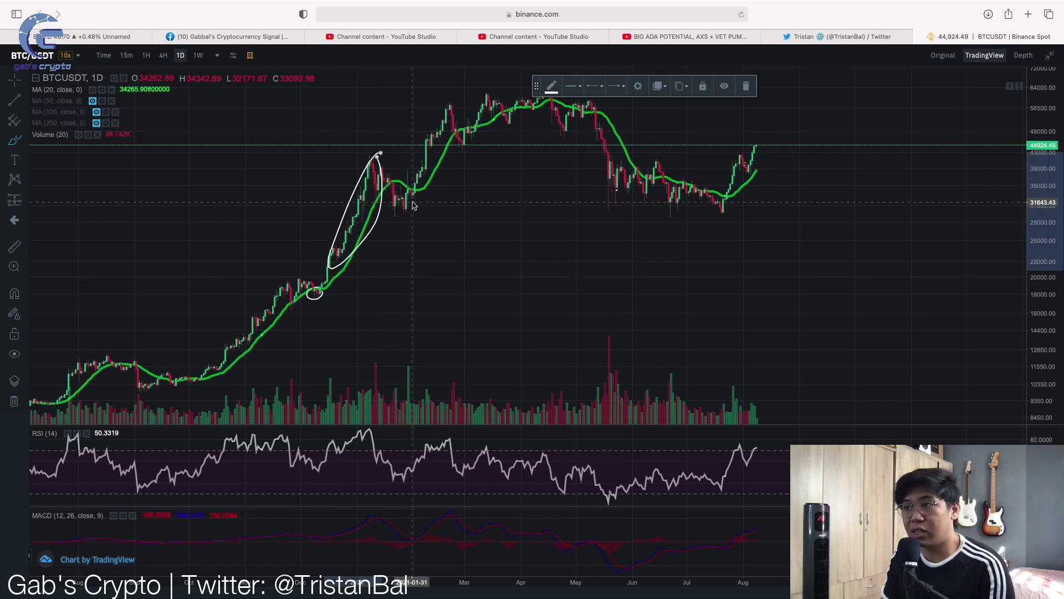
{"action": "left_click_drag", "start_coordinate": [413, 192], "coordinate": [388, 208]}
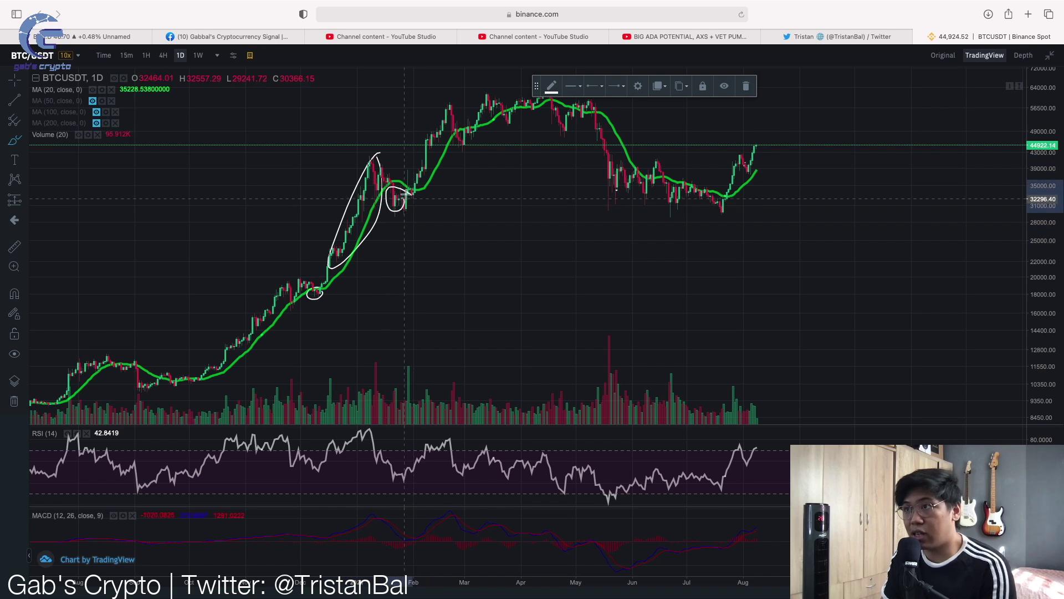
{"action": "mouse_move", "coordinate": [455, 102]}
{"action": "left_mouse_down"}
{"action": "mouse_move", "coordinate": [424, 150]}
{"action": "mouse_move", "coordinate": [465, 103]}
{"action": "left_mouse_up"}
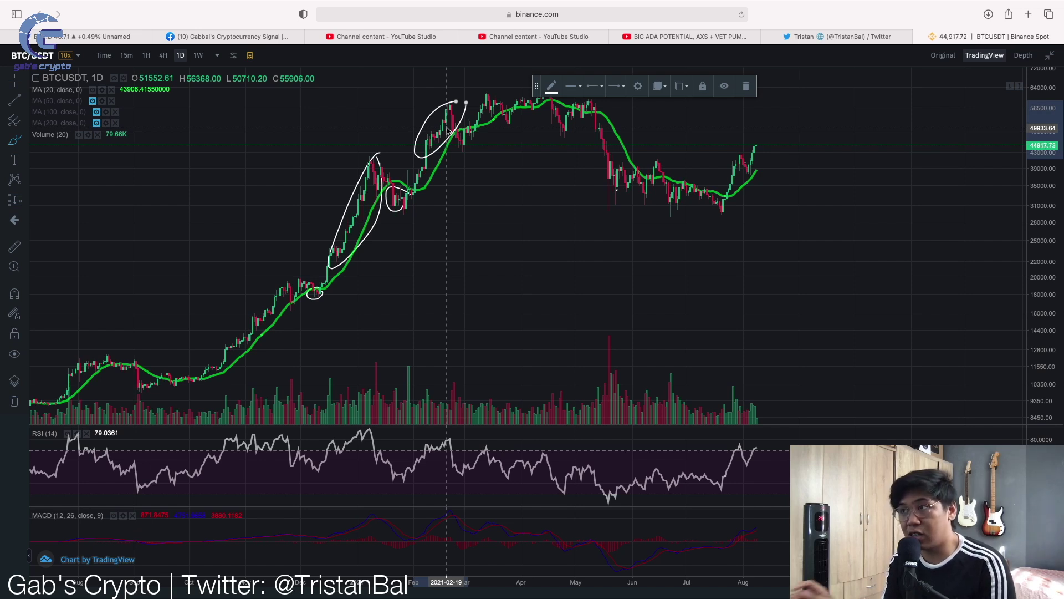
{"action": "left_click", "coordinate": [148, 56]}
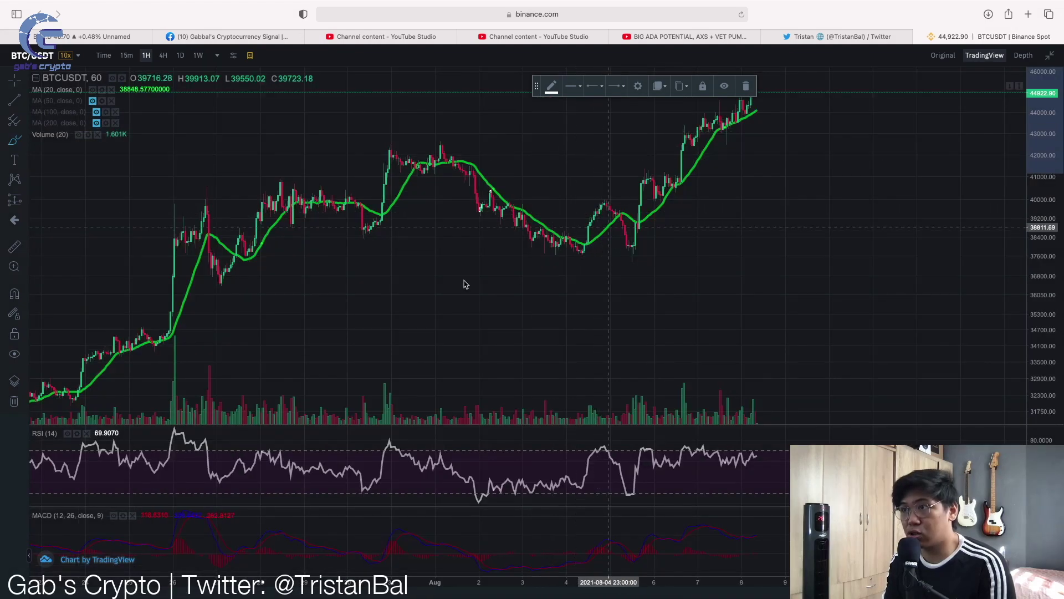
Step: On the hourly chart, circle the dip near 37,000, the next rally, and the MA20 touch with its spike
{"action": "scroll", "coordinate": [374, 288], "scroll_direction": "down", "scroll_amount": 1}
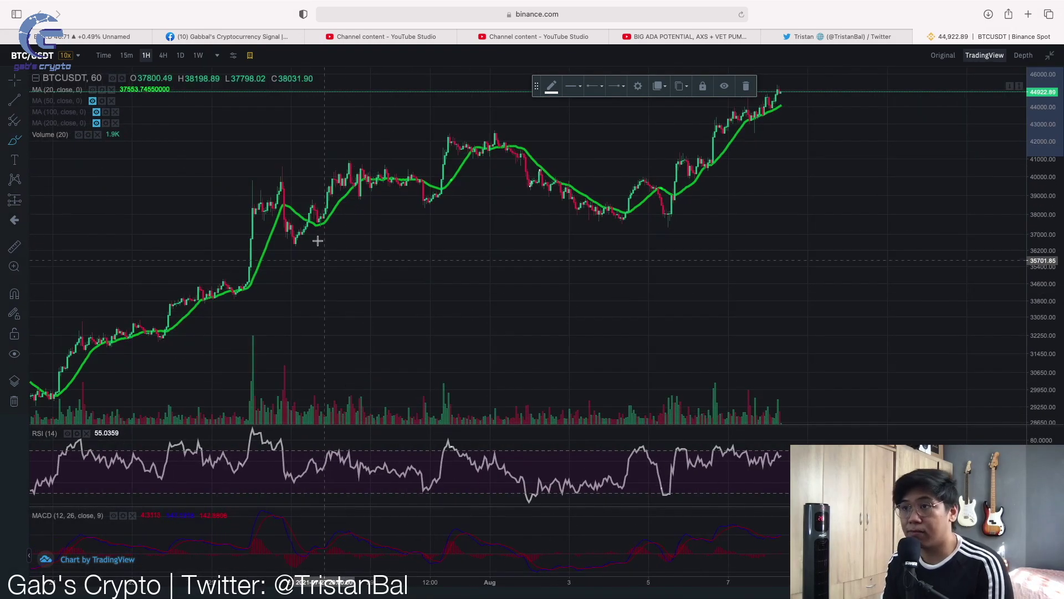
{"action": "mouse_move", "coordinate": [280, 232]}
{"action": "left_mouse_down"}
{"action": "mouse_move", "coordinate": [309, 226]}
{"action": "mouse_move", "coordinate": [281, 229]}
{"action": "left_mouse_up"}
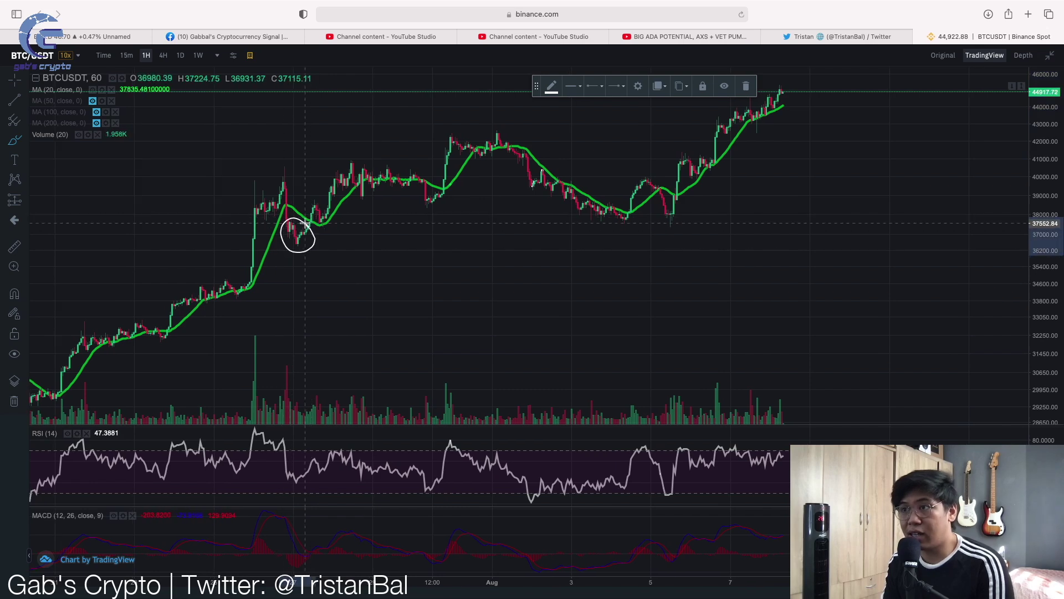
{"action": "mouse_move", "coordinate": [357, 188]}
{"action": "left_mouse_down"}
{"action": "mouse_move", "coordinate": [318, 172]}
{"action": "mouse_move", "coordinate": [353, 150]}
{"action": "left_mouse_up"}
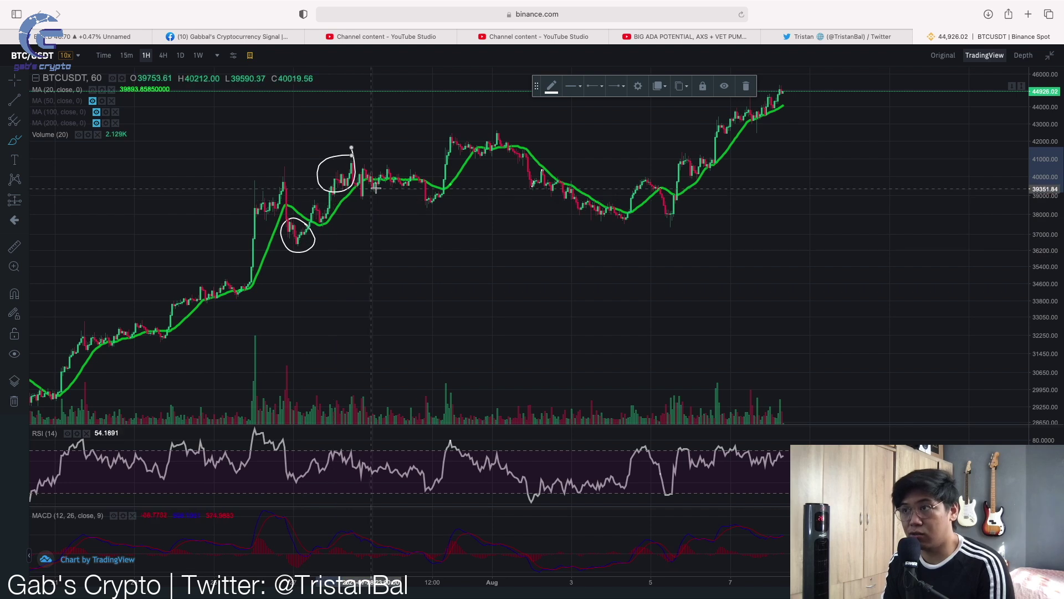
{"action": "mouse_move", "coordinate": [434, 192]}
{"action": "left_mouse_down"}
{"action": "mouse_move", "coordinate": [423, 198]}
{"action": "mouse_move", "coordinate": [455, 128]}
{"action": "mouse_move", "coordinate": [450, 171]}
{"action": "left_mouse_up"}
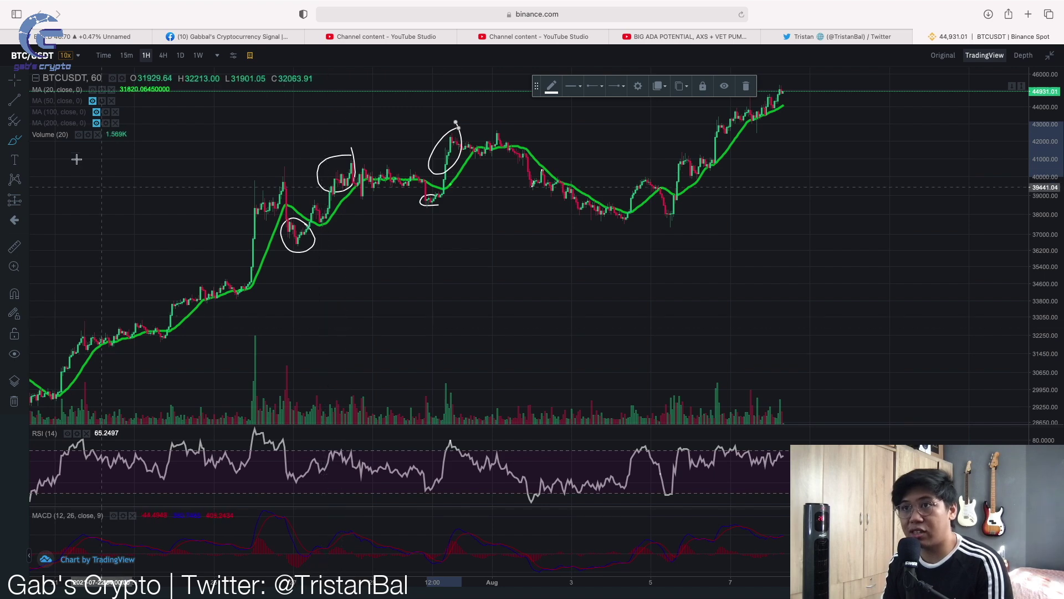
Step: Show the red 100-period MA and hide the 20-period MA on the hourly chart
{"action": "left_click", "coordinate": [96, 114]}
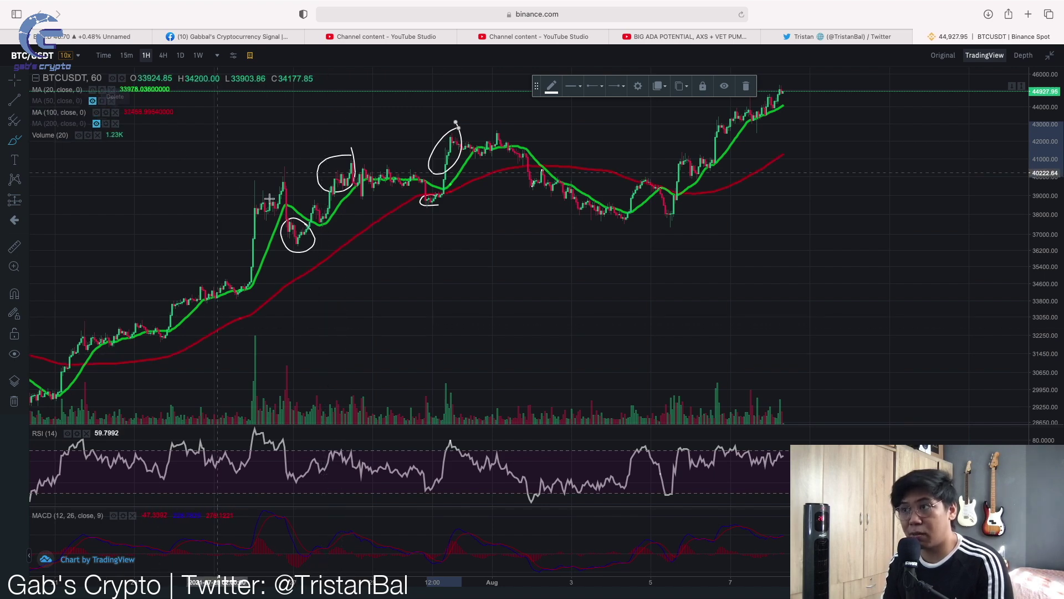
{"action": "scroll", "coordinate": [260, 341], "scroll_direction": "left", "scroll_amount": 5}
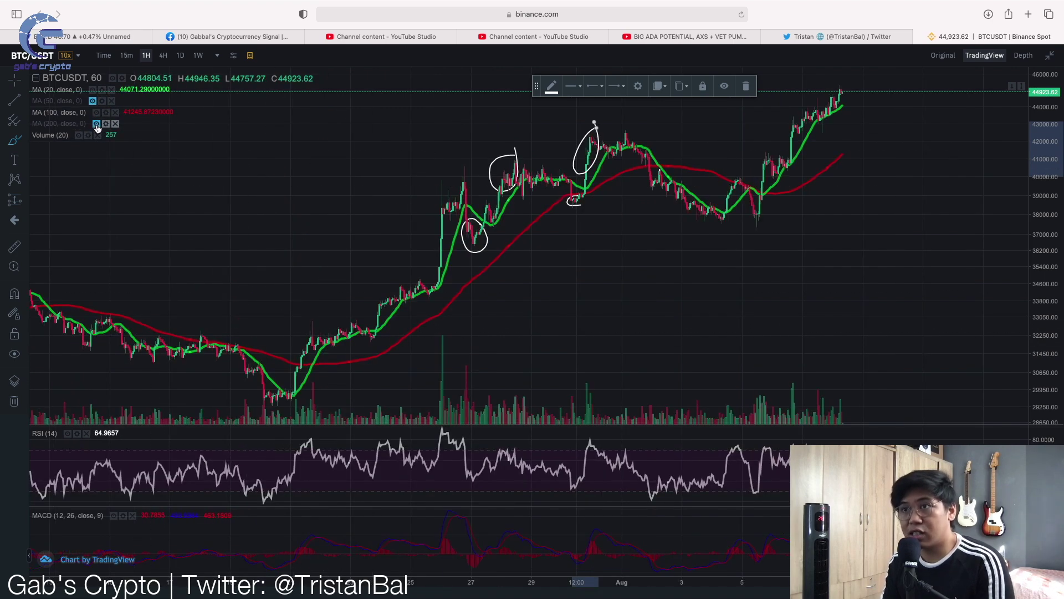
{"action": "scroll", "coordinate": [328, 330], "scroll_direction": "right", "scroll_amount": 1}
{"action": "scroll", "coordinate": [328, 331], "scroll_direction": "right", "scroll_amount": 1}
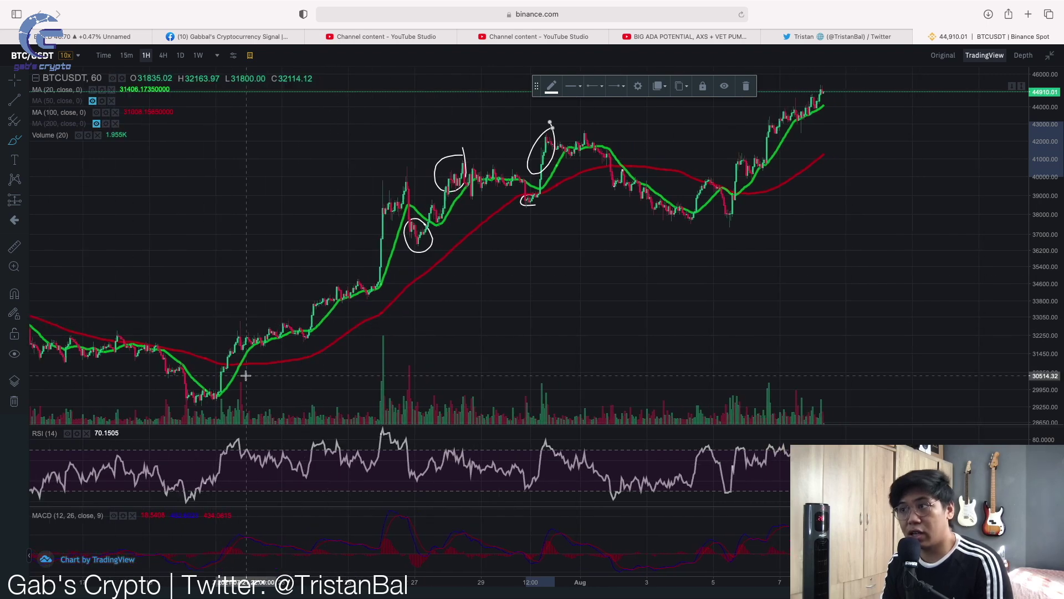
{"action": "scroll", "coordinate": [246, 381], "scroll_direction": "left", "scroll_amount": 1}
{"action": "left_click", "coordinate": [92, 89]}
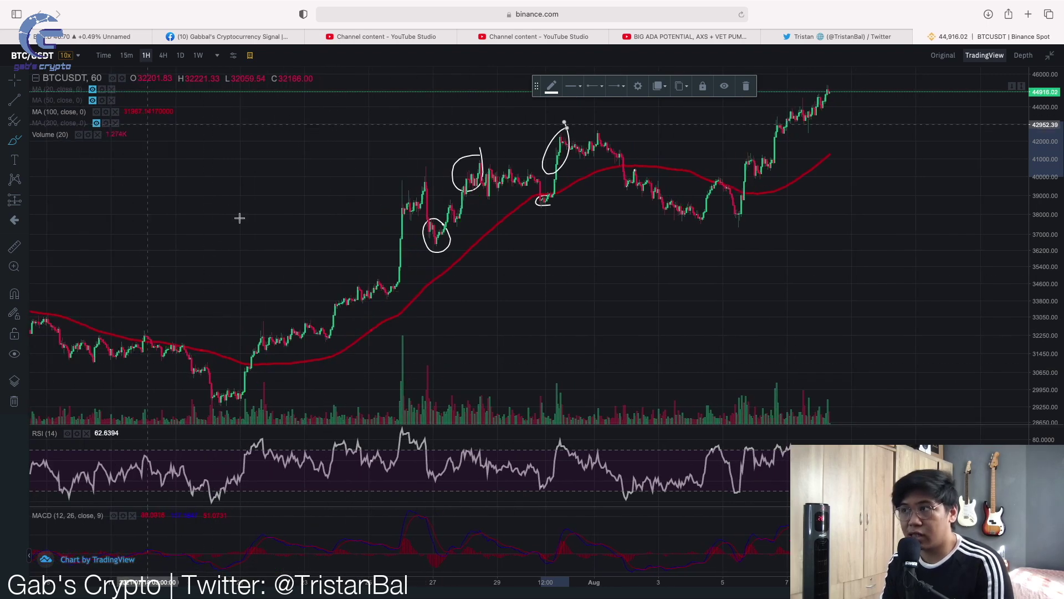
{"action": "scroll", "coordinate": [280, 387], "scroll_direction": "left", "scroll_amount": 4}
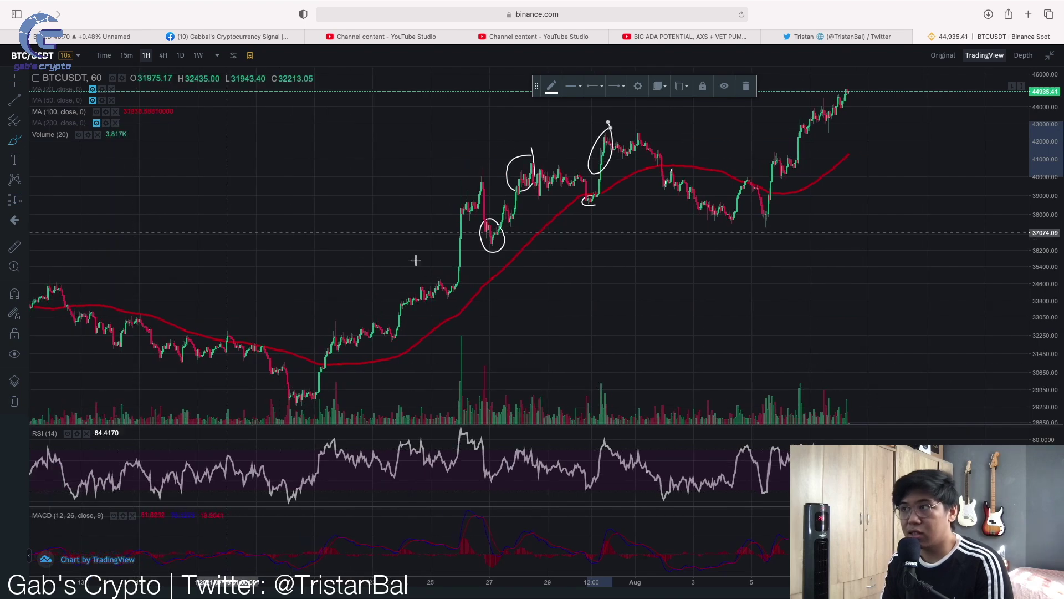
{"action": "left_click", "coordinate": [92, 90]}
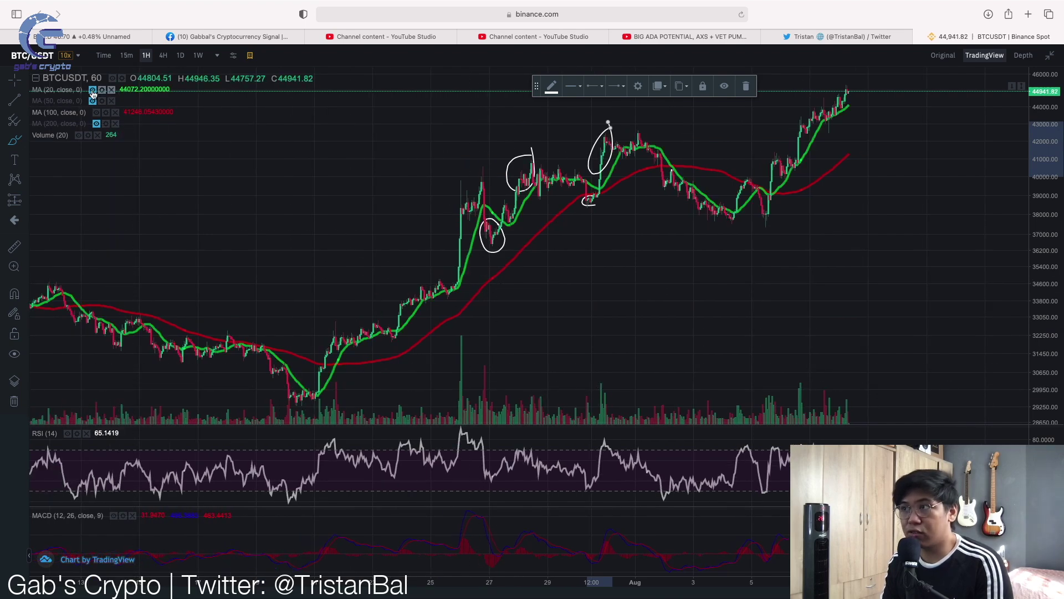
{"action": "left_click", "coordinate": [92, 90]}
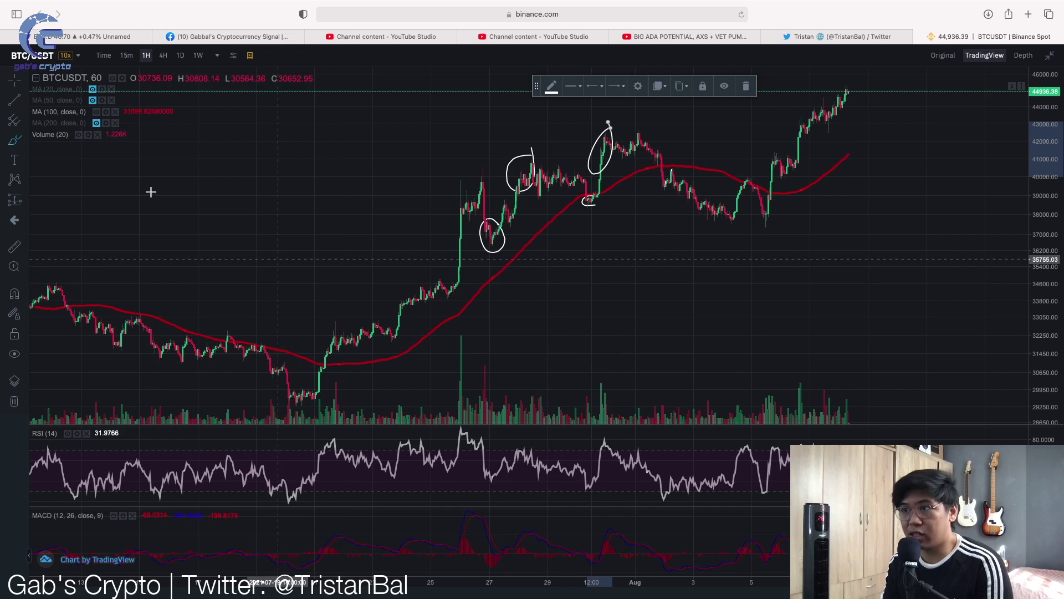
Step: Loop around the 30,000 late-July low, the late-July rally, the early-August dip and the latest climb
{"action": "mouse_move", "coordinate": [335, 373]}
{"action": "left_mouse_down"}
{"action": "mouse_move", "coordinate": [274, 388]}
{"action": "mouse_move", "coordinate": [333, 401]}
{"action": "left_mouse_up"}
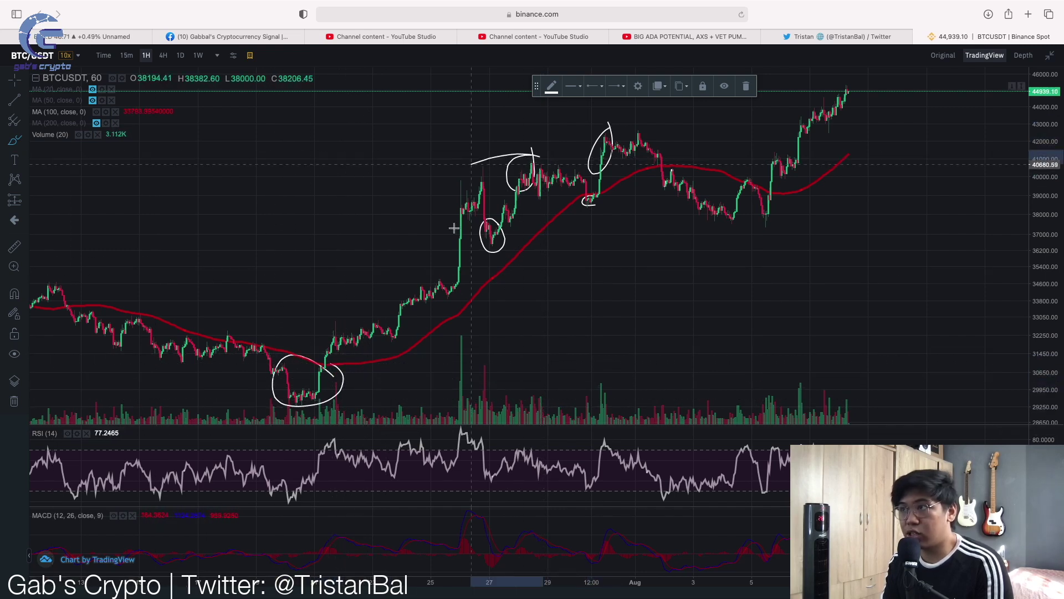
{"action": "left_click_drag", "start_coordinate": [536, 157], "coordinate": [546, 176]}
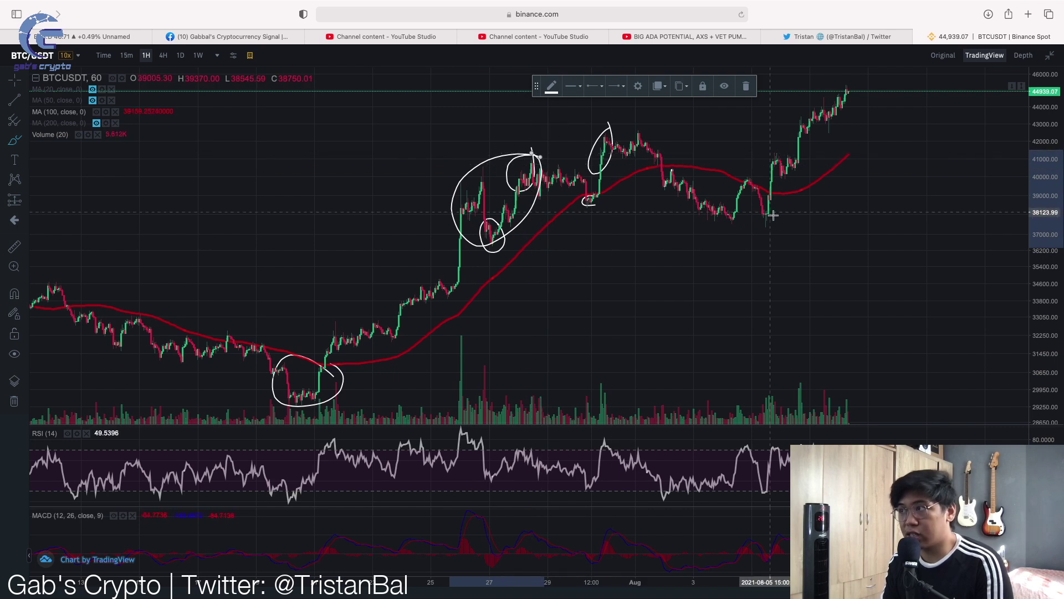
{"action": "mouse_move", "coordinate": [721, 183]}
{"action": "left_mouse_down"}
{"action": "mouse_move", "coordinate": [744, 233]}
{"action": "mouse_move", "coordinate": [781, 218]}
{"action": "left_mouse_up"}
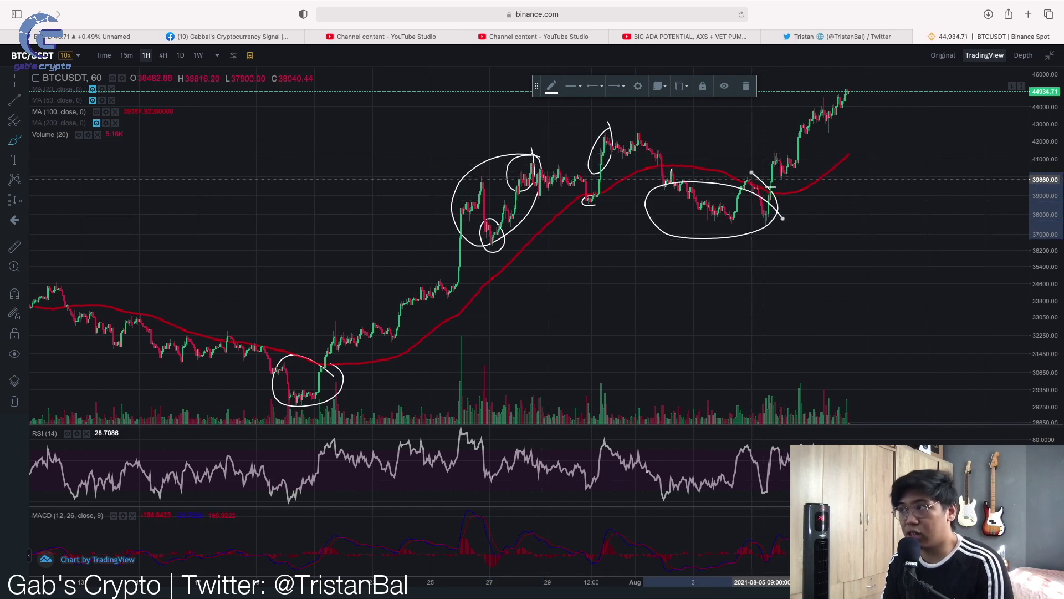
{"action": "mouse_move", "coordinate": [858, 88]}
{"action": "left_mouse_down"}
{"action": "mouse_move", "coordinate": [783, 119]}
{"action": "mouse_move", "coordinate": [843, 157]}
{"action": "mouse_move", "coordinate": [856, 83]}
{"action": "left_mouse_up"}
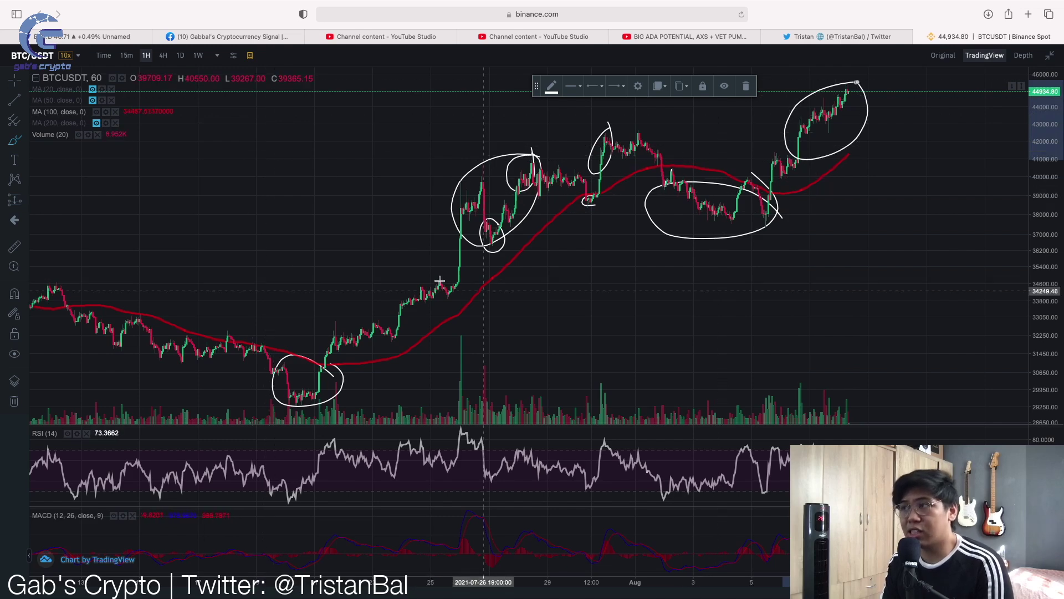
Step: Show the orange 200-period MA and move the chart from daily to 4-hour candles
{"action": "left_click", "coordinate": [96, 124]}
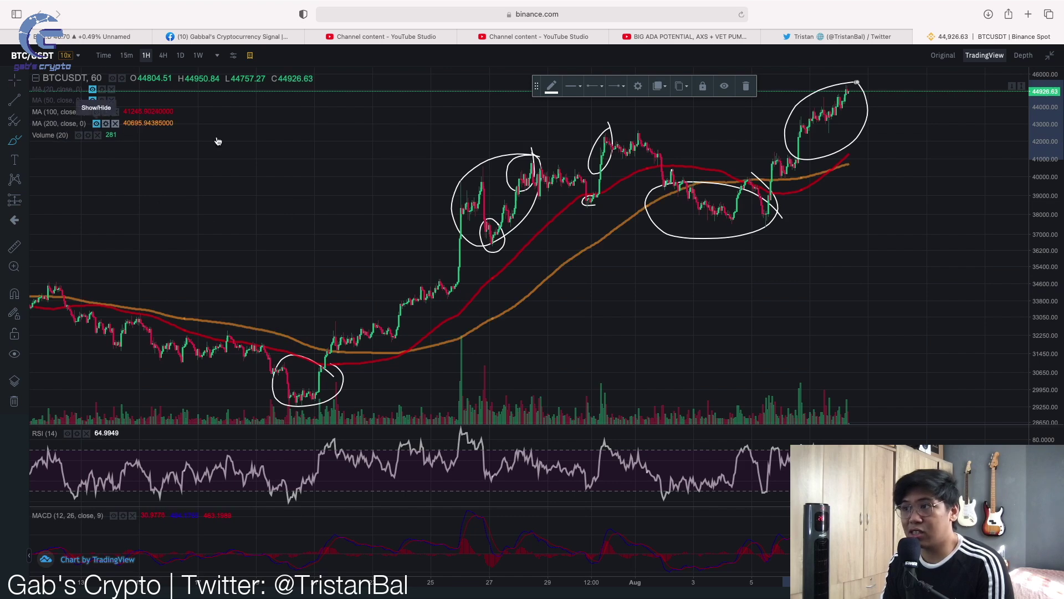
{"action": "scroll", "coordinate": [321, 325], "scroll_direction": "down", "scroll_amount": 2}
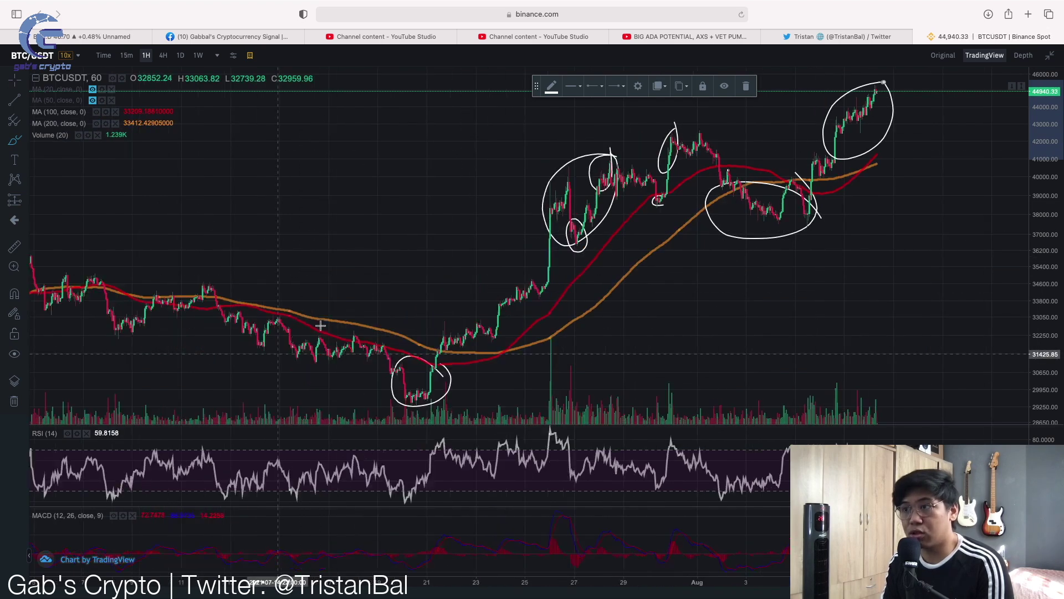
{"action": "scroll", "coordinate": [320, 325], "scroll_direction": "down", "scroll_amount": 1}
{"action": "left_click", "coordinate": [180, 55]}
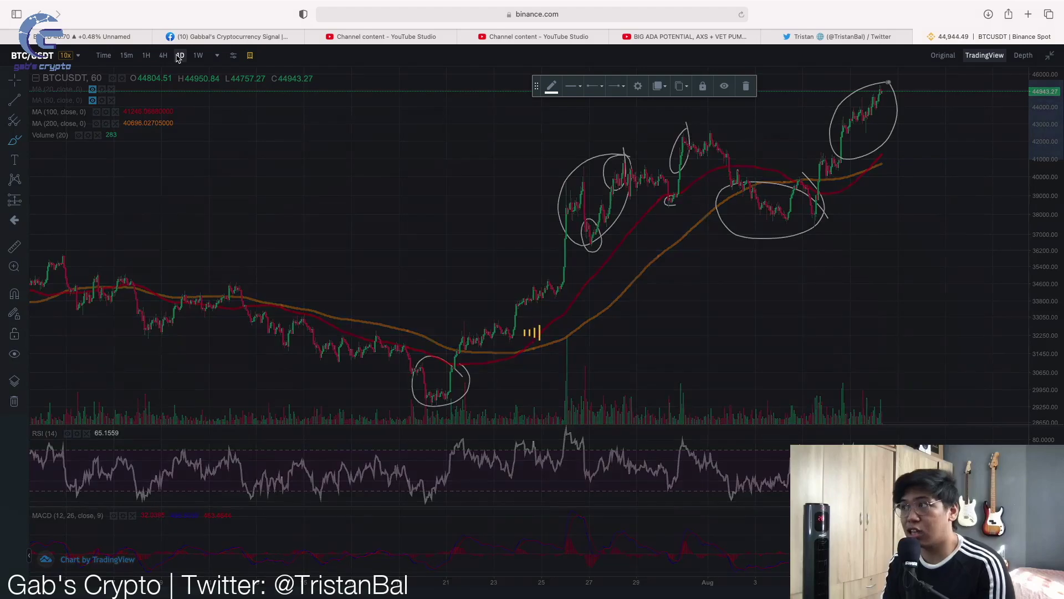
{"action": "scroll", "coordinate": [857, 240], "scroll_direction": "up", "scroll_amount": 2}
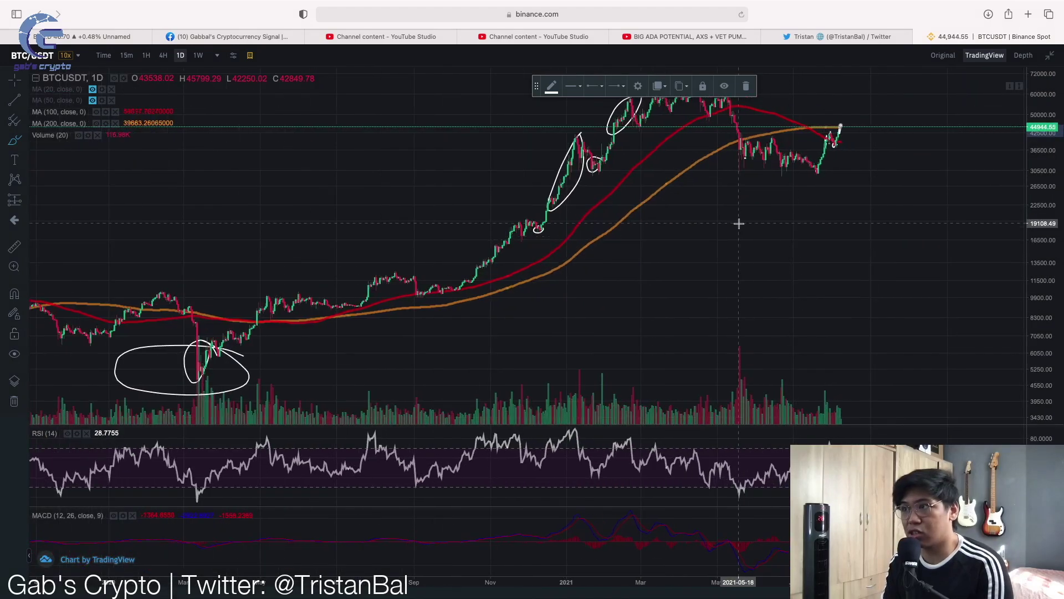
{"action": "scroll", "coordinate": [133, 127], "scroll_direction": "up", "scroll_amount": 1}
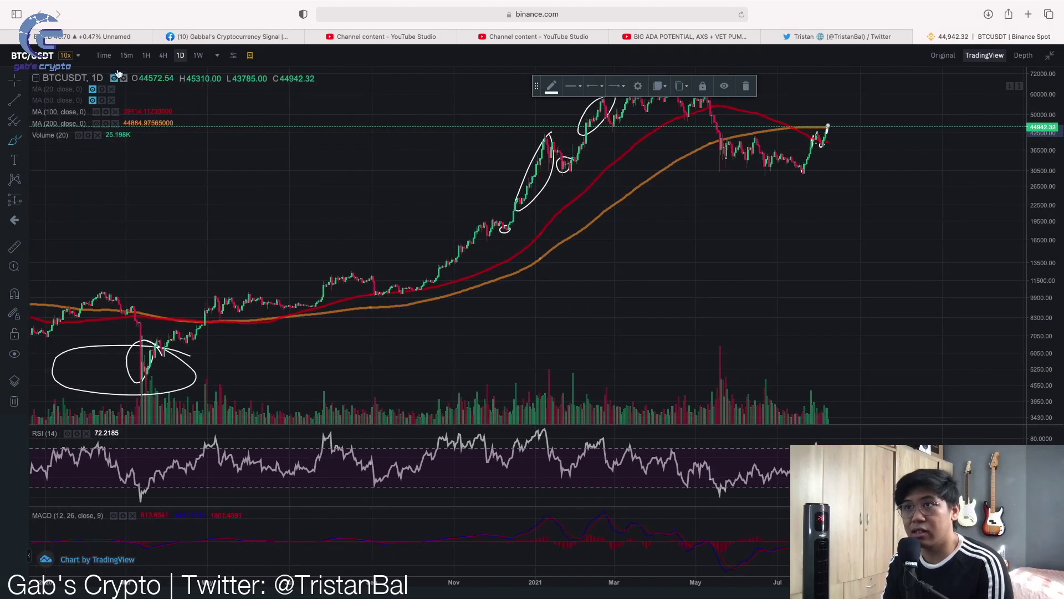
{"action": "left_click", "coordinate": [163, 56]}
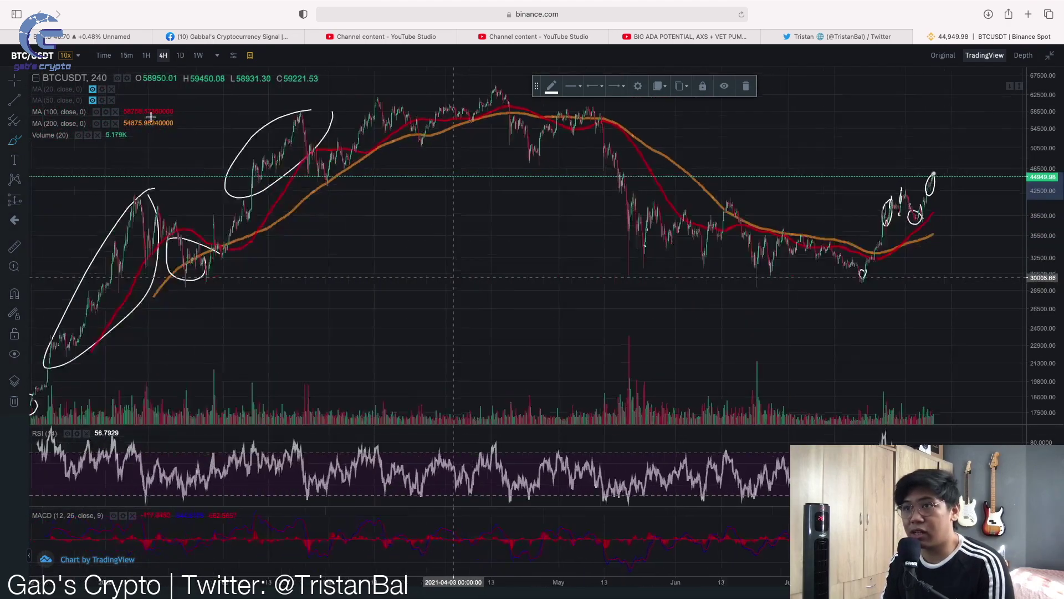
Step: Hide the 100-period MA and circle the early pullback onto the orange 200 MA
{"action": "left_click", "coordinate": [96, 111]}
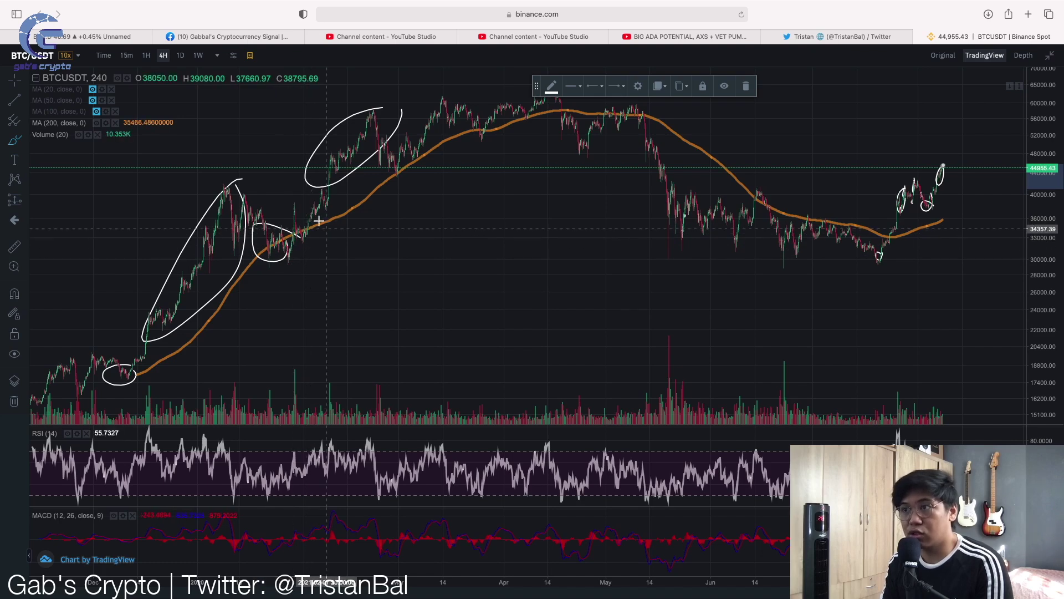
{"action": "left_click_drag", "start_coordinate": [309, 223], "coordinate": [271, 266]}
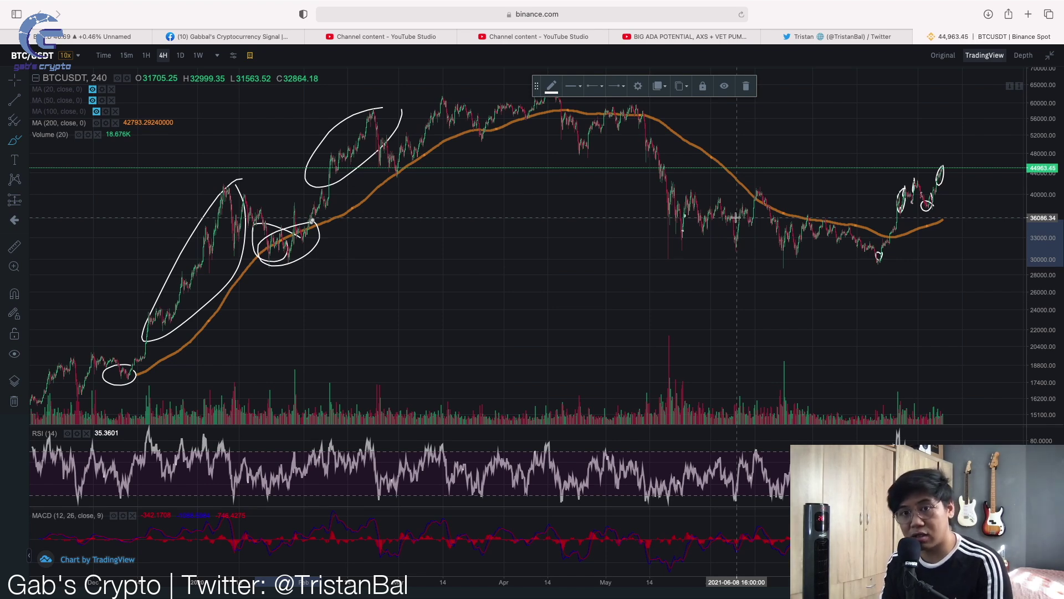
Step: Switch between 1H and 4H, ending on a drawing-free 4-hour chart with the 50, 100 and 200 MAs
{"action": "left_click", "coordinate": [146, 54]}
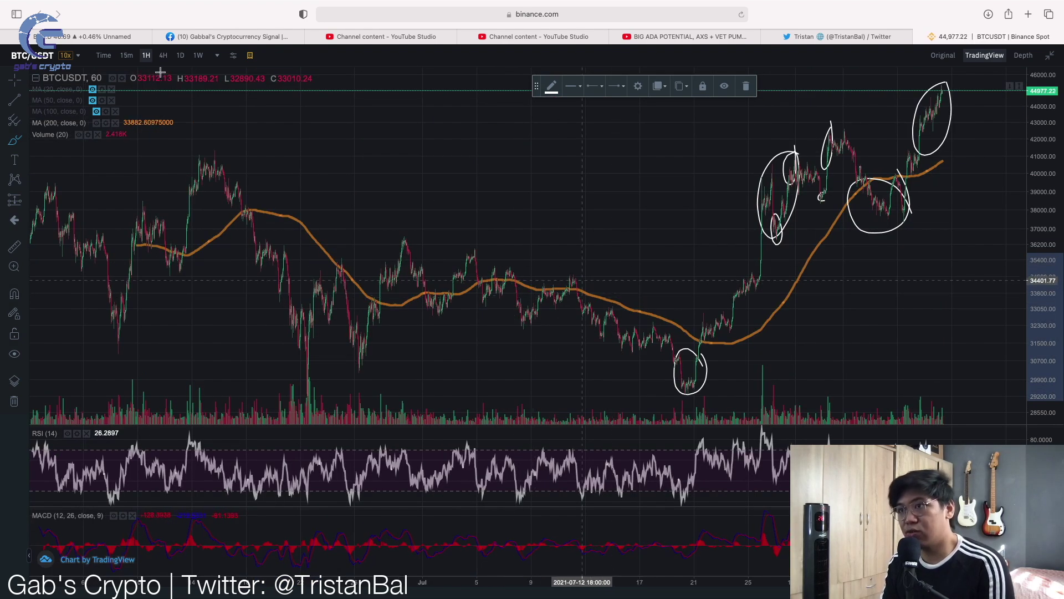
{"action": "left_click", "coordinate": [164, 56]}
{"action": "left_click", "coordinate": [145, 55]}
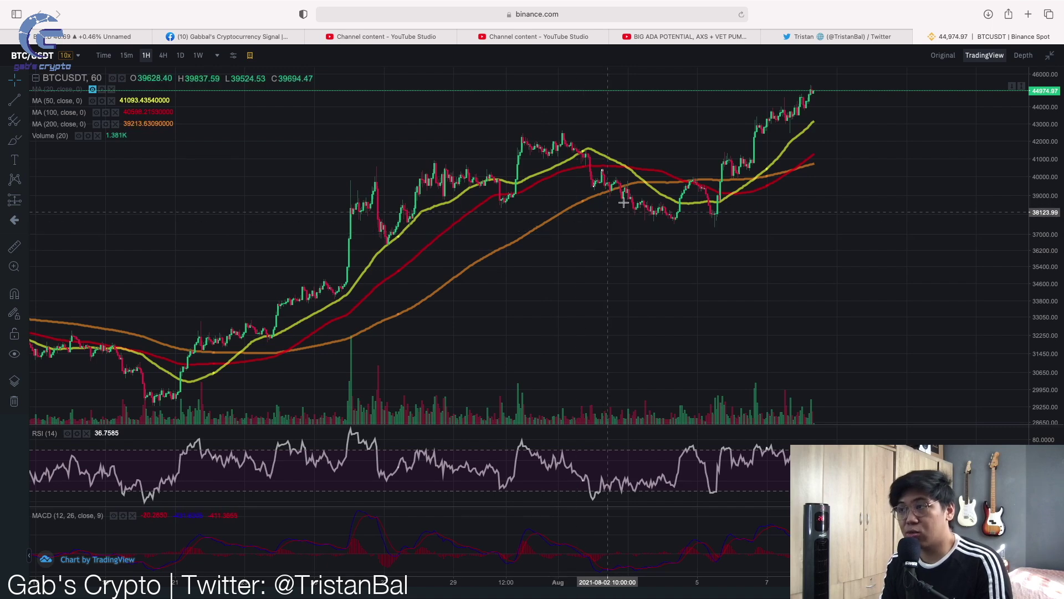
{"action": "scroll", "coordinate": [626, 210], "scroll_direction": "right", "scroll_amount": 5}
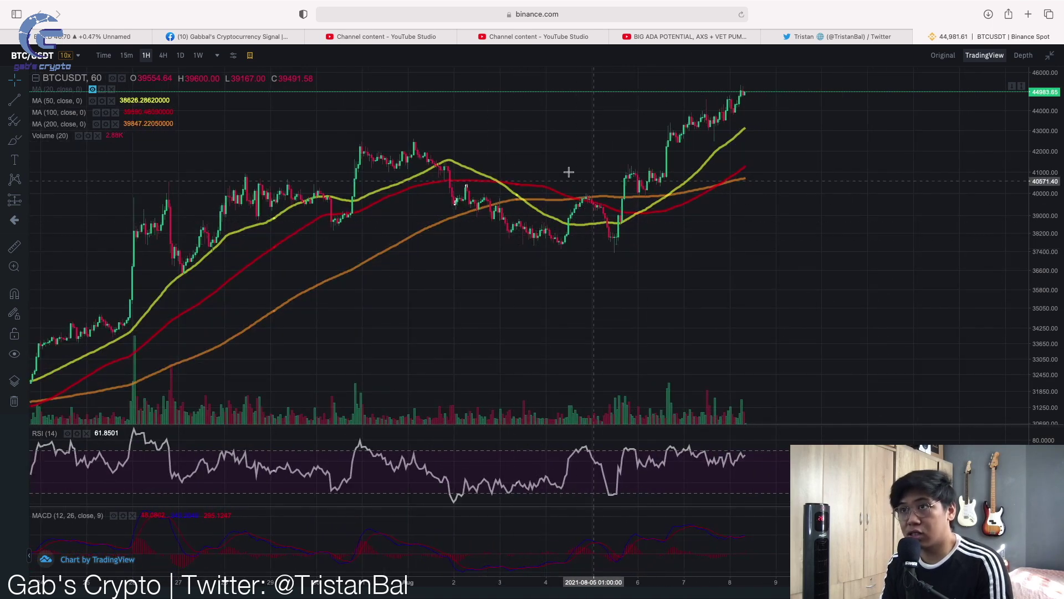
{"action": "left_click", "coordinate": [164, 56]}
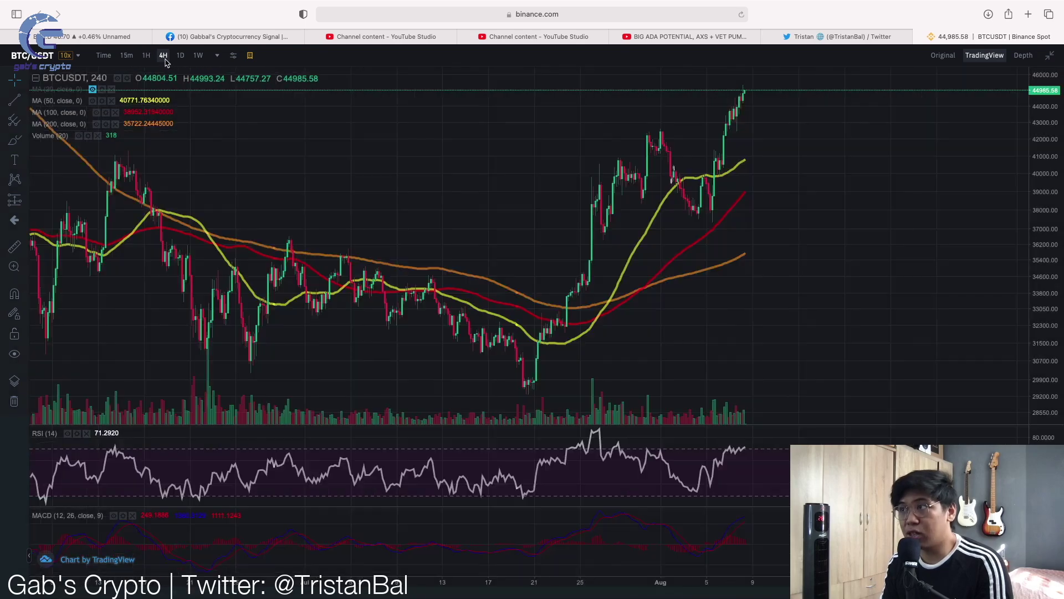
{"action": "scroll", "coordinate": [501, 199], "scroll_direction": "up", "scroll_amount": 5}
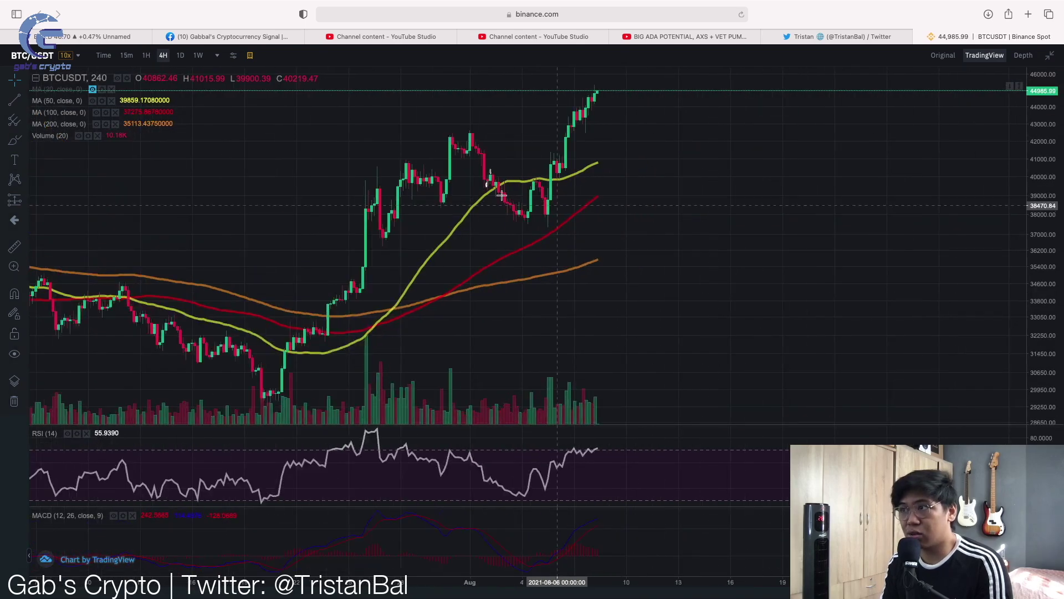
Step: Brush a circle on the early-August dip at the yellow 50 MA and a big loop around the rally, then switch to 1D
{"action": "left_click", "coordinate": [15, 142]}
{"action": "mouse_move", "coordinate": [501, 169]}
{"action": "left_mouse_down"}
{"action": "mouse_move", "coordinate": [480, 205]}
{"action": "mouse_move", "coordinate": [565, 199]}
{"action": "left_mouse_up"}
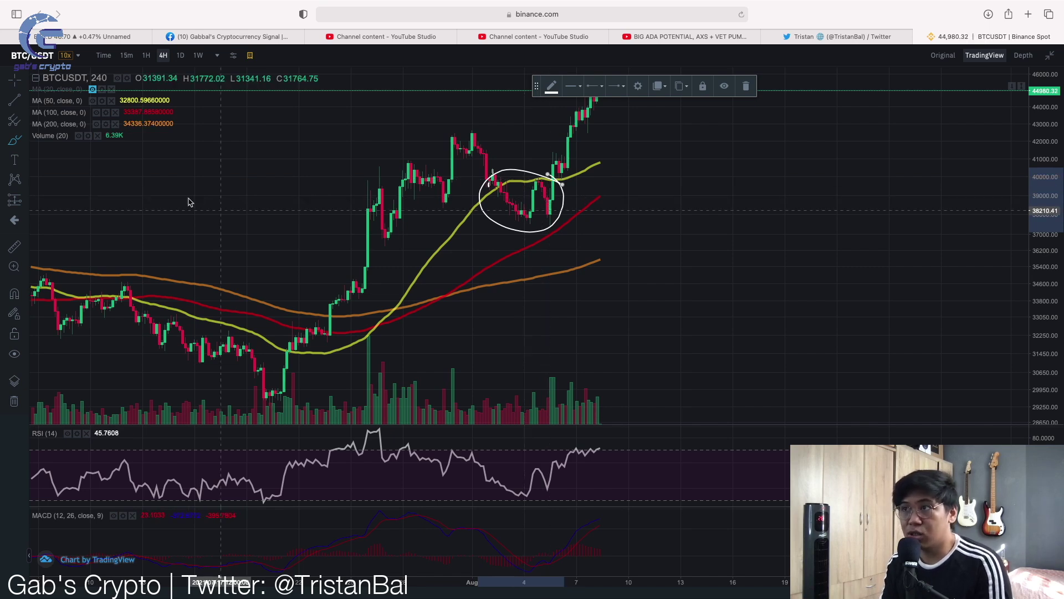
{"action": "scroll", "coordinate": [412, 236], "scroll_direction": "down", "scroll_amount": 4}
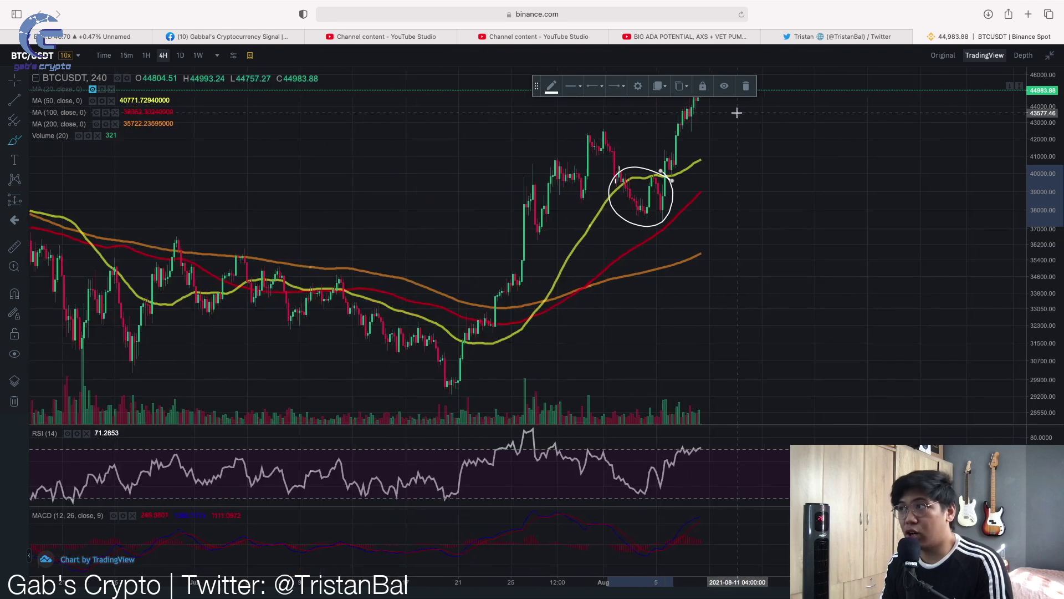
{"action": "mouse_move", "coordinate": [610, 98]}
{"action": "left_mouse_down"}
{"action": "mouse_move", "coordinate": [549, 145]}
{"action": "mouse_move", "coordinate": [441, 354]}
{"action": "mouse_move", "coordinate": [736, 184]}
{"action": "left_mouse_up"}
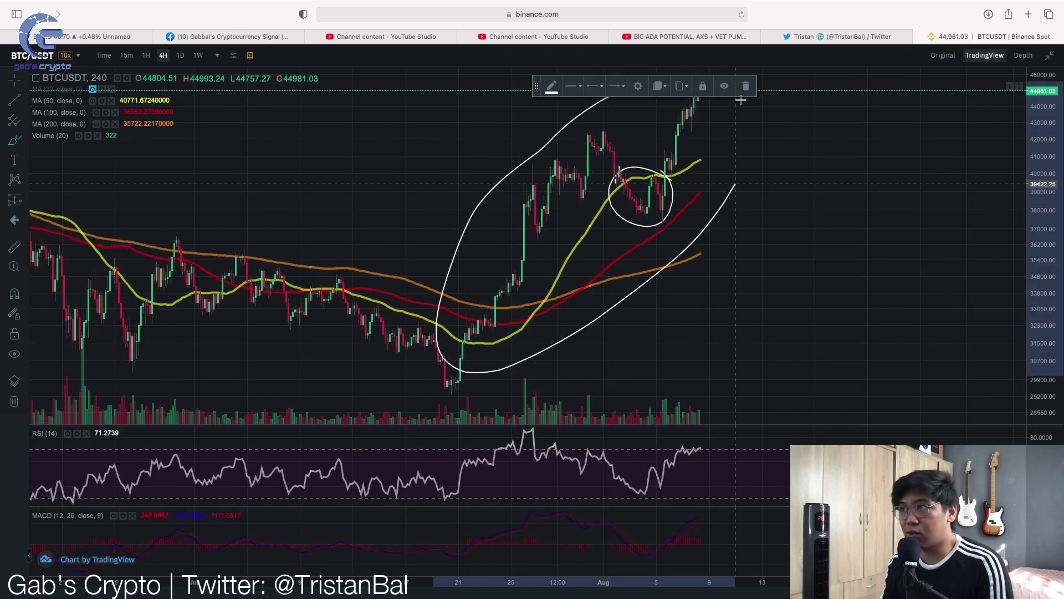
{"action": "left_click_drag", "start_coordinate": [741, 100], "coordinate": [713, 70]}
{"action": "left_click", "coordinate": [180, 55]}
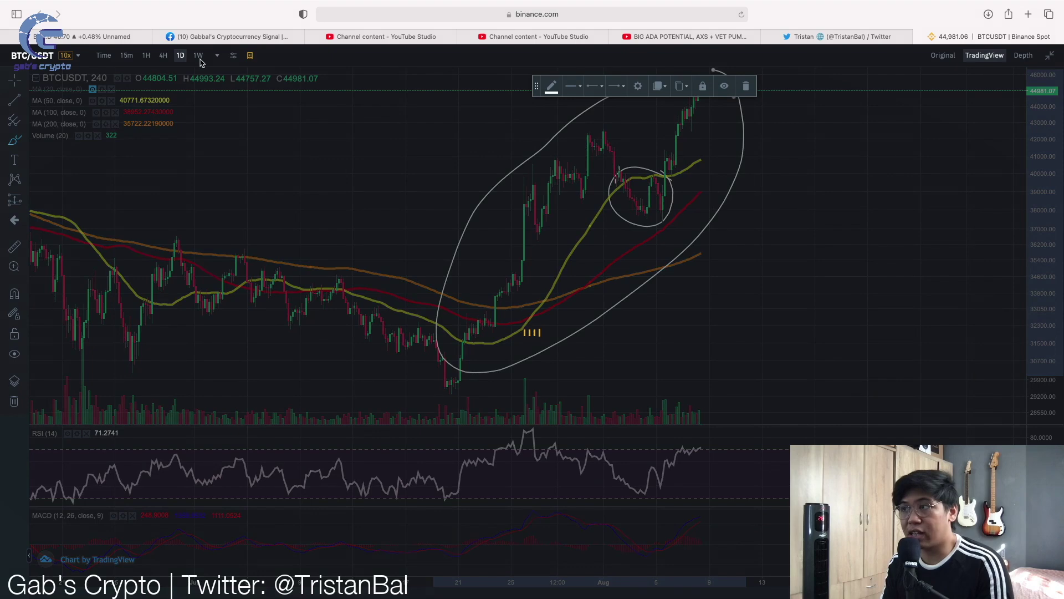
Step: Brush a horizontal line rightward from the latest daily candle top near 45,700
{"action": "scroll", "coordinate": [726, 151], "scroll_direction": "up", "scroll_amount": 2}
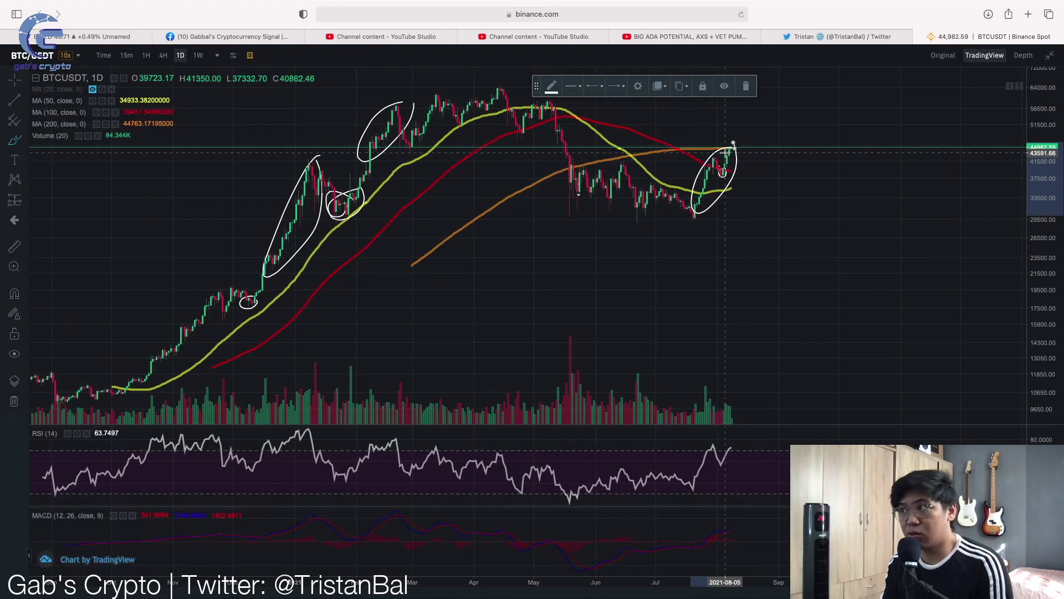
{"action": "left_click_drag", "start_coordinate": [730, 150], "coordinate": [748, 146]}
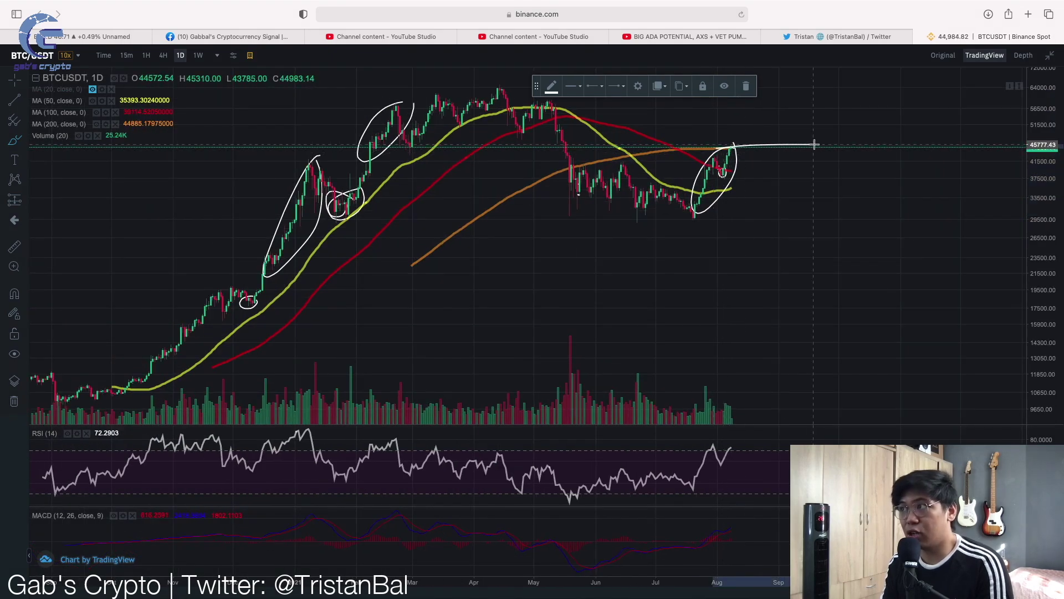
{"action": "left_click_drag", "start_coordinate": [814, 146], "coordinate": [812, 145]}
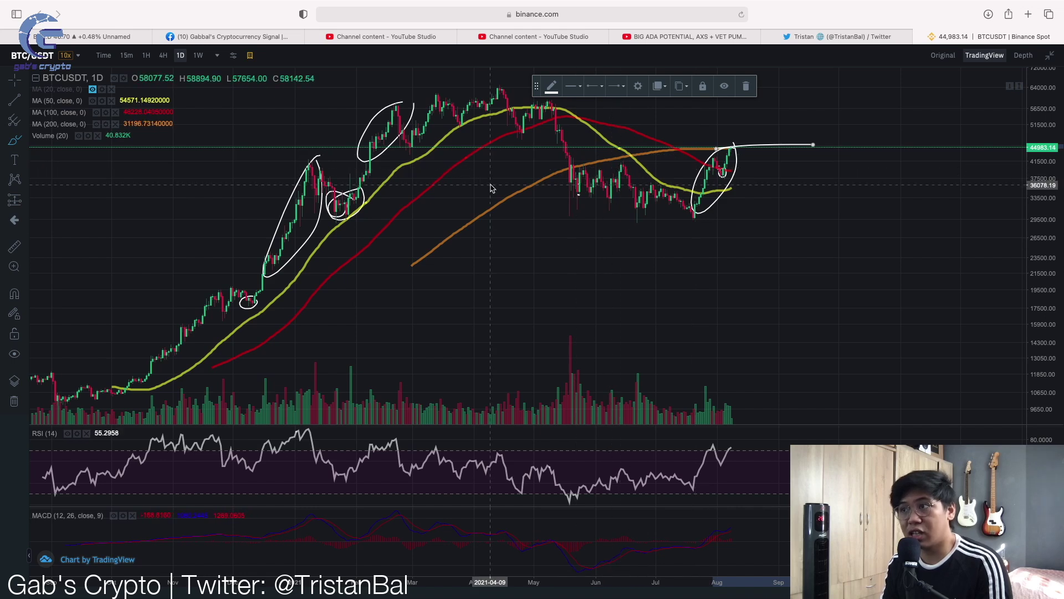